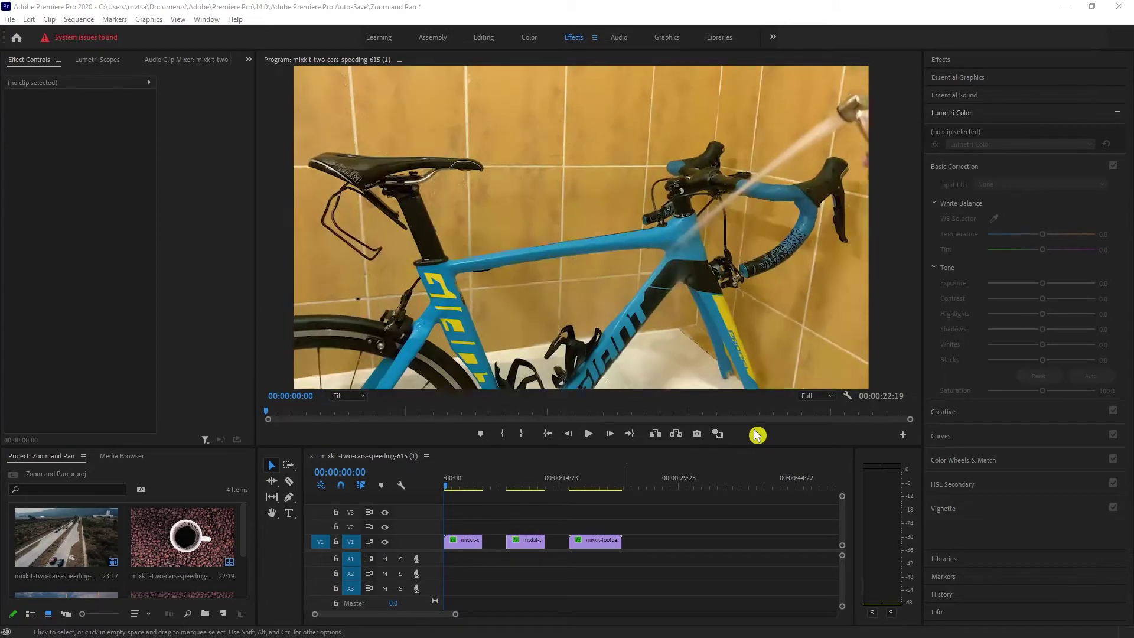
Play the sequence in the Program Monitor, then return to the start of the coffee cup clip
{"action": "left_click", "coordinate": [756, 435]}
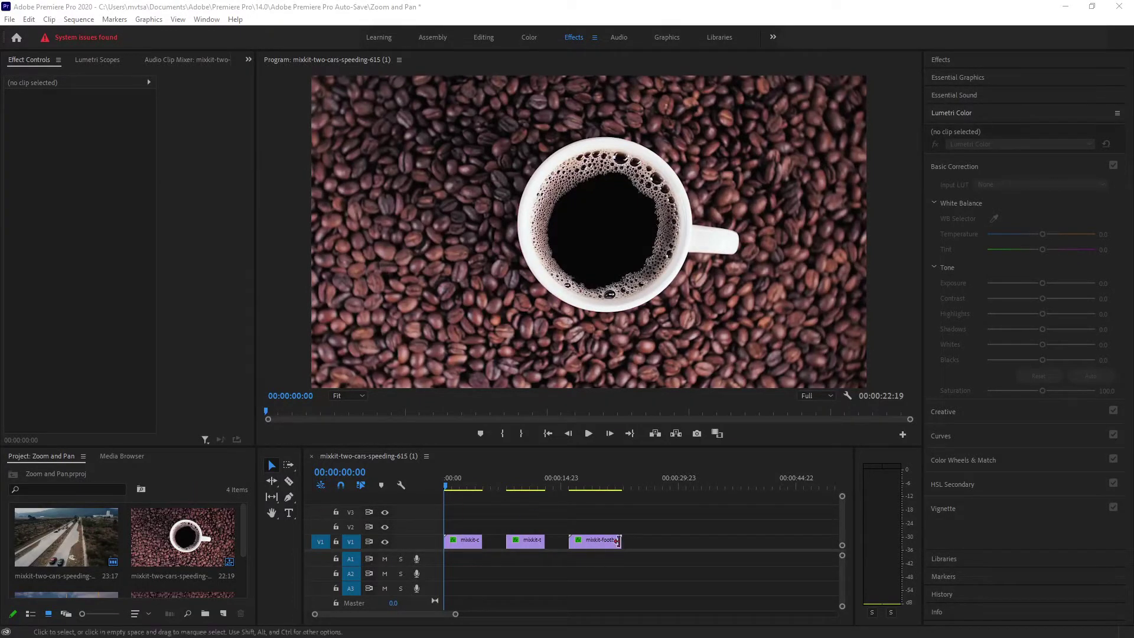
{"action": "left_click", "coordinate": [756, 435]}
{"action": "left_click", "coordinate": [757, 435]}
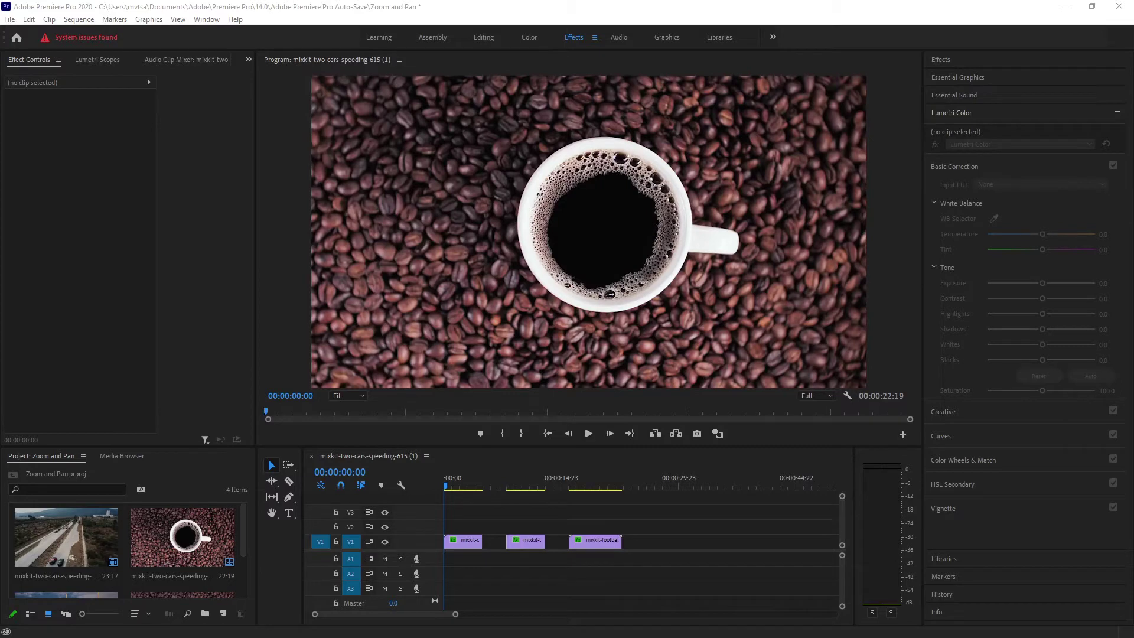
{"action": "left_click", "coordinate": [756, 435]}
{"action": "key", "text": "space"}
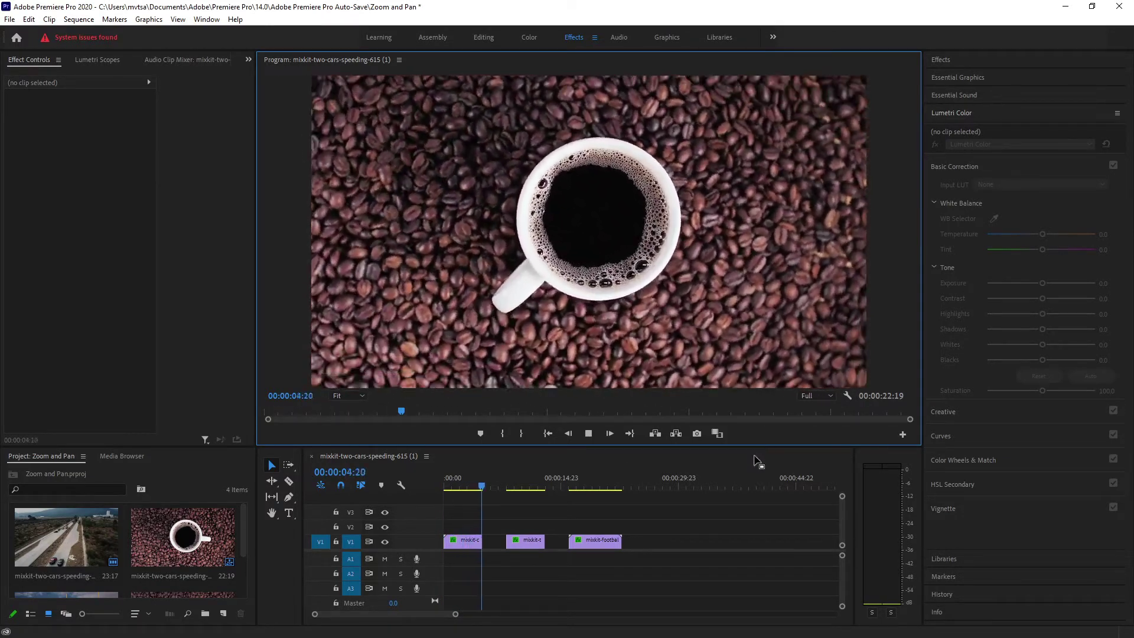
{"action": "left_click_drag", "start_coordinate": [490, 486], "coordinate": [438, 496]}
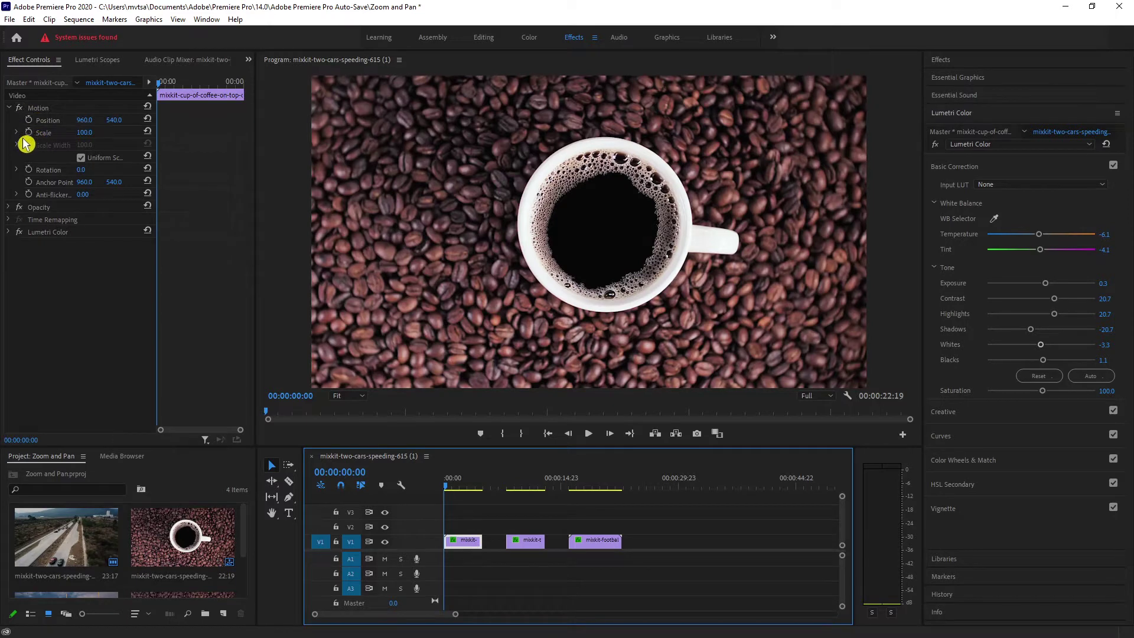
Keyframe the coffee clip's Scale from 100 at its start to 823.0 near its end, then preview
{"action": "left_click", "coordinate": [29, 133]}
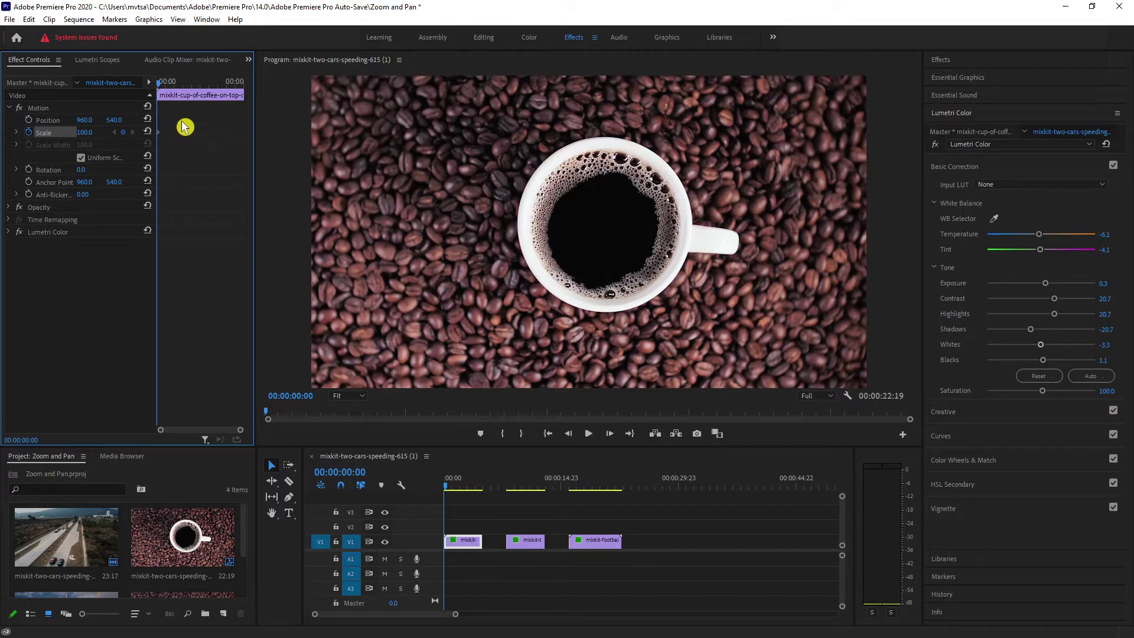
{"action": "key", "text": "space"}
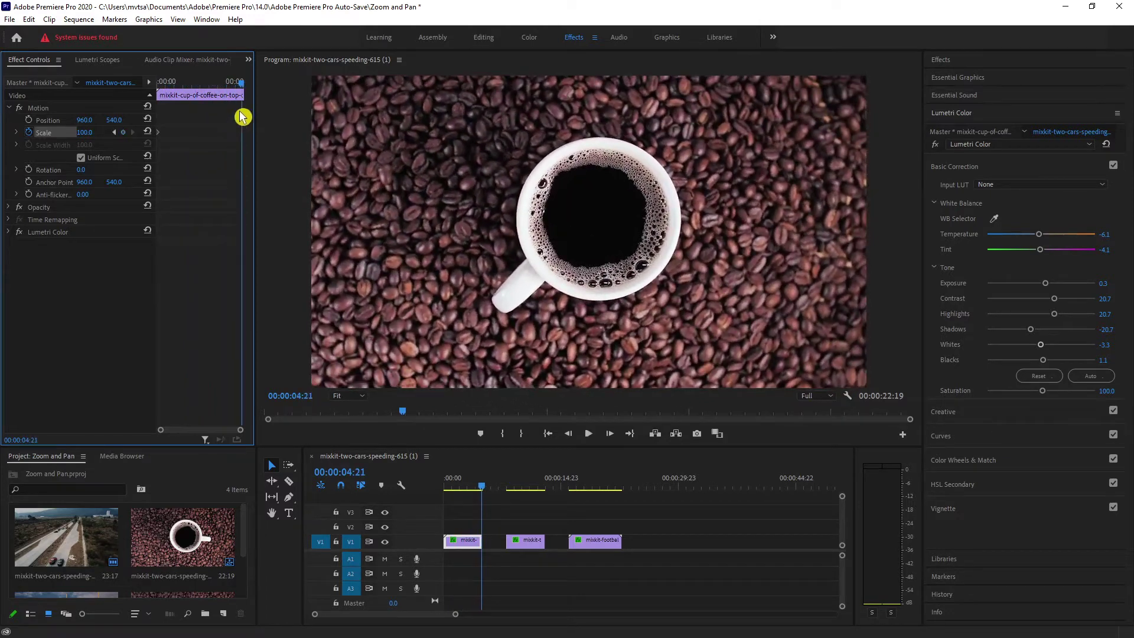
{"action": "key", "text": "space"}
{"action": "left_click_drag", "start_coordinate": [83, 135], "coordinate": [113, 167]}
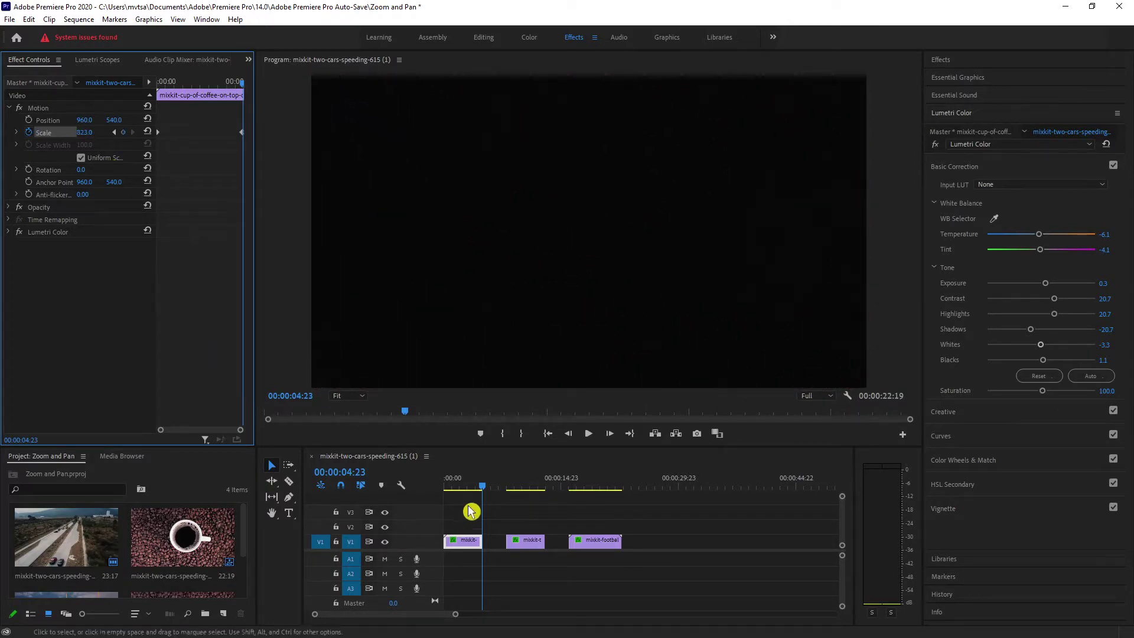
{"action": "left_click_drag", "start_coordinate": [487, 479], "coordinate": [372, 499]}
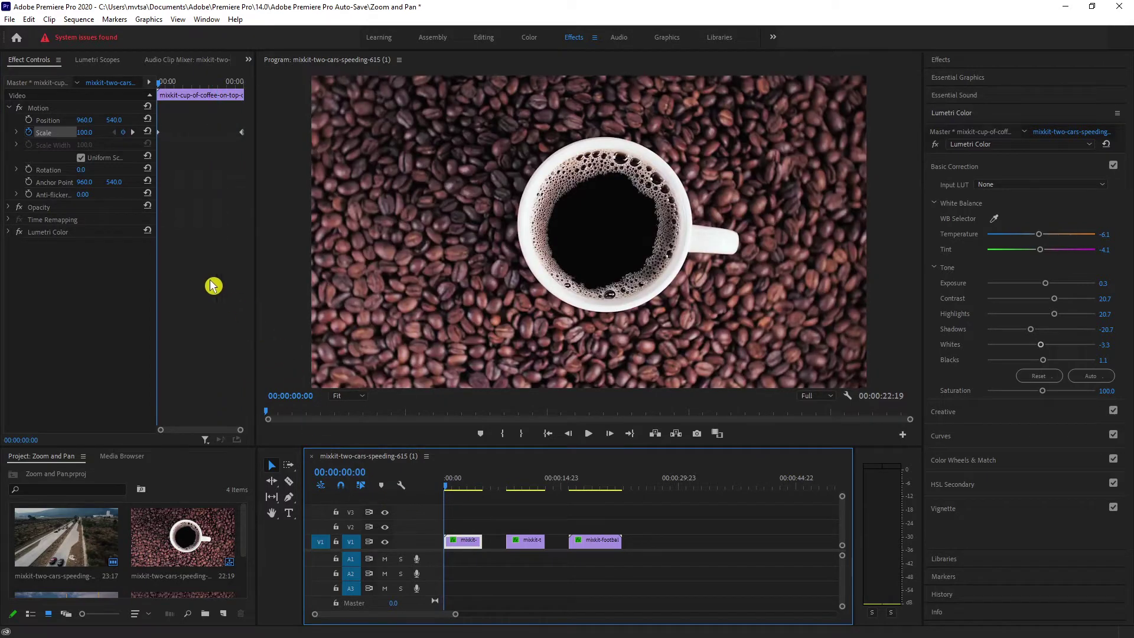
{"action": "key", "text": "space"}
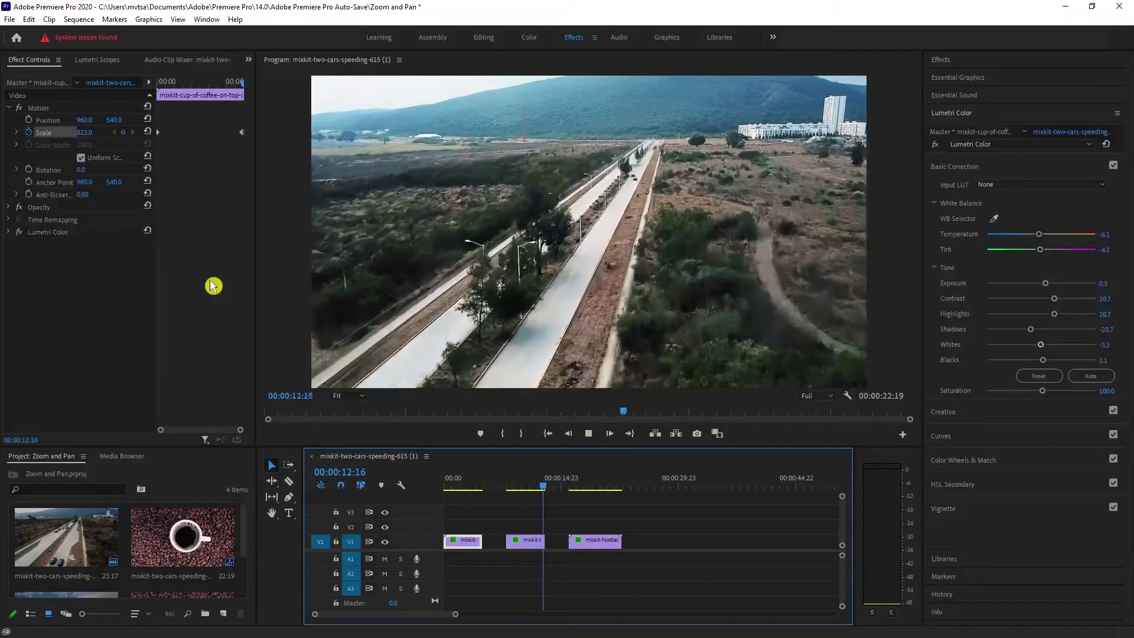
Add starting Position and Scale keyframes on the first frame of the cars clip
{"action": "left_click", "coordinate": [500, 479]}
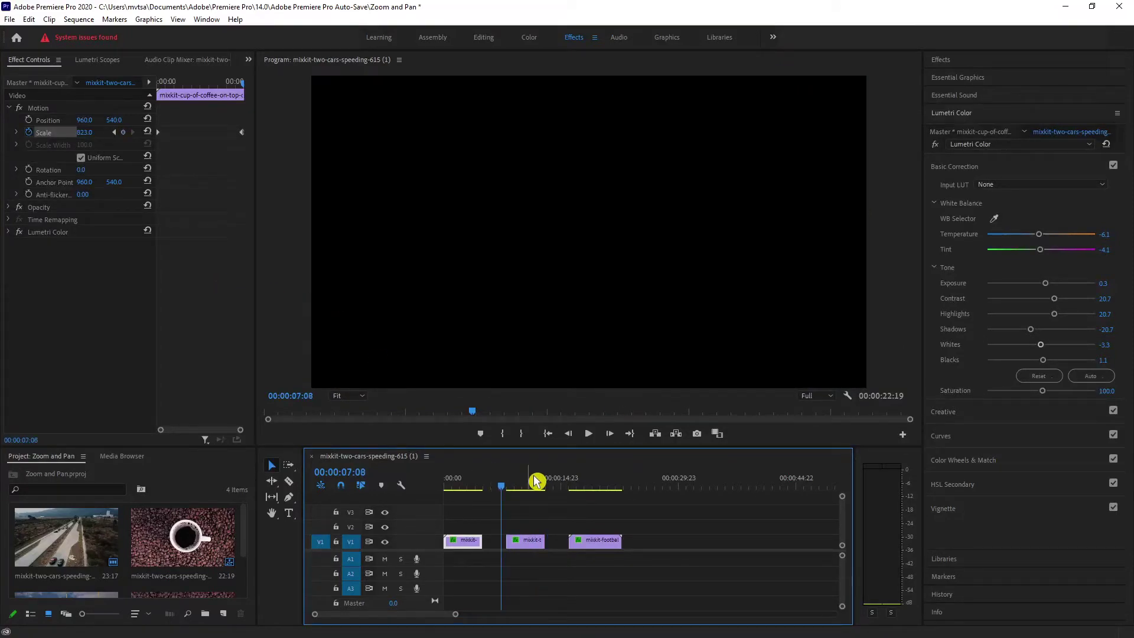
{"action": "key", "text": "Right"}
{"action": "key", "text": "Right"}
{"action": "key", "text": "Right"}
{"action": "key", "text": "Right"}
{"action": "key", "text": "Right"}
{"action": "key", "text": "Right"}
{"action": "key", "text": "Right"}
{"action": "key", "text": "Right"}
{"action": "key", "text": "Right"}
{"action": "key", "text": "Right"}
{"action": "key", "text": "Right"}
{"action": "key", "text": "Right"}
{"action": "key", "text": "Right"}
{"action": "key", "text": "Right"}
{"action": "key", "text": "Right"}
{"action": "key", "text": "Right"}
{"action": "key", "text": "Right"}
{"action": "key", "text": "Right"}
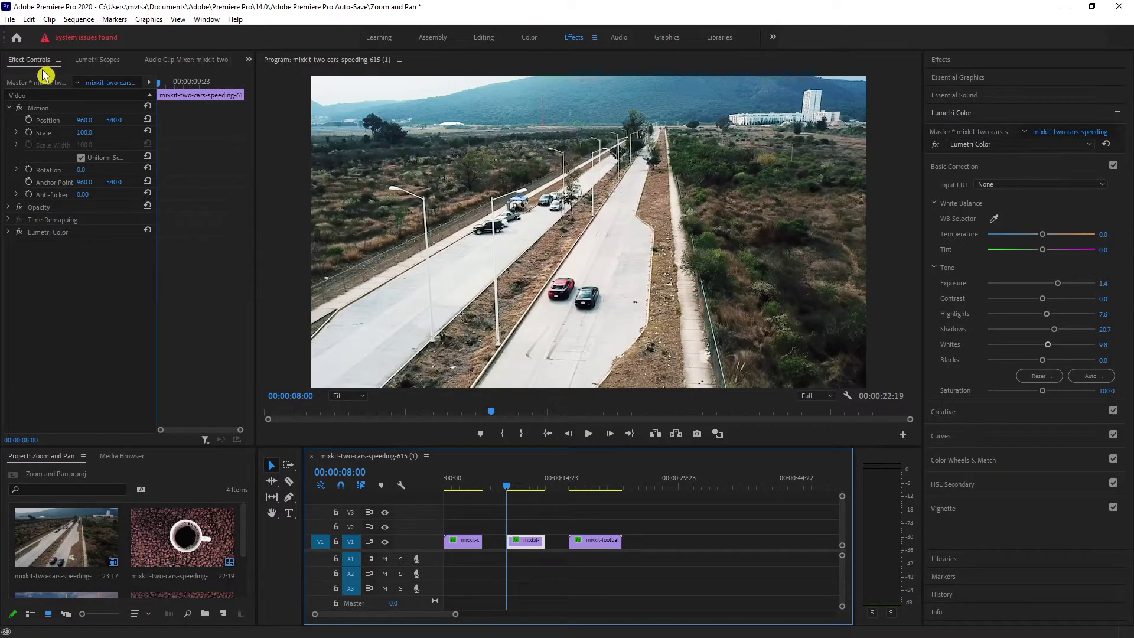
{"action": "left_click", "coordinate": [37, 120]}
{"action": "left_click", "coordinate": [34, 139]}
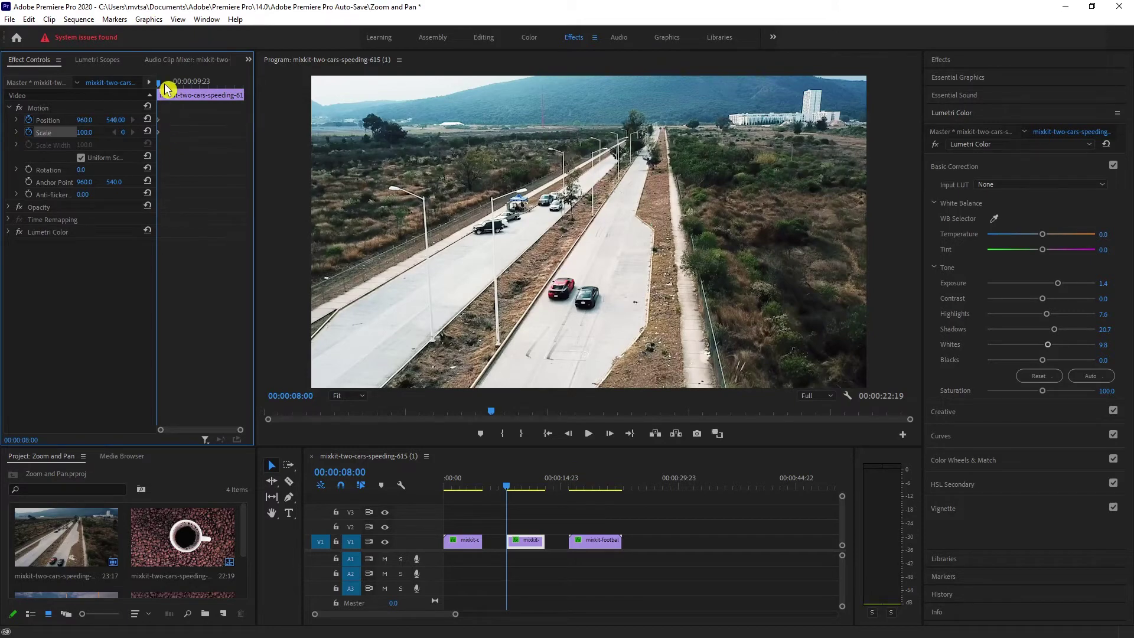
Near the cars clip's end, set Scale 728.0 and Position X -191.0, then preview
{"action": "key", "text": "space"}
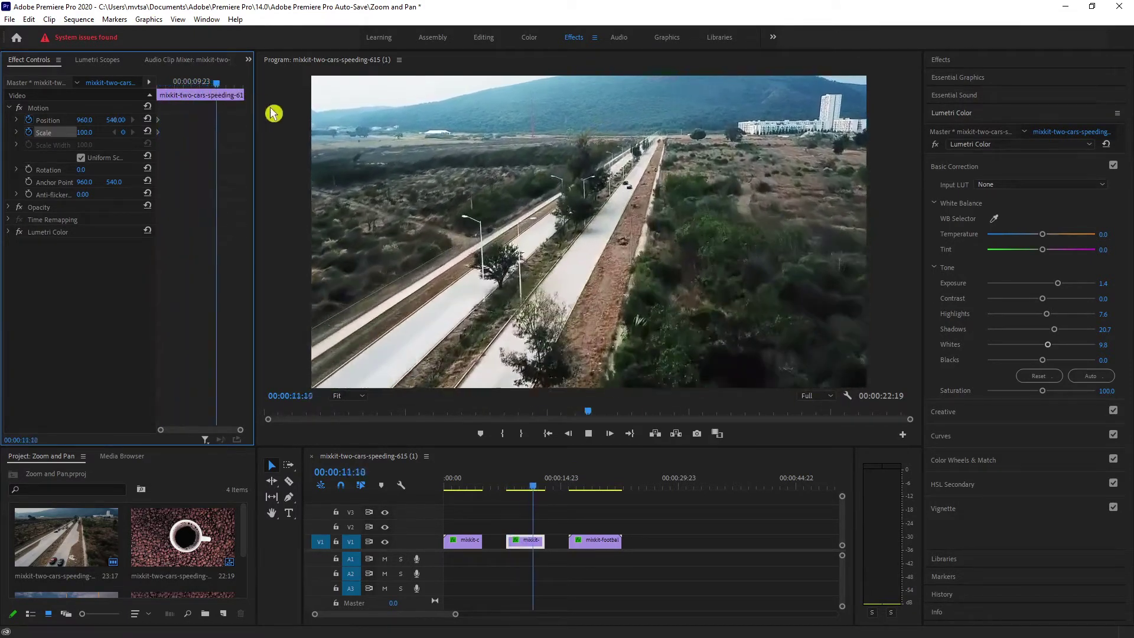
{"action": "key", "text": "space"}
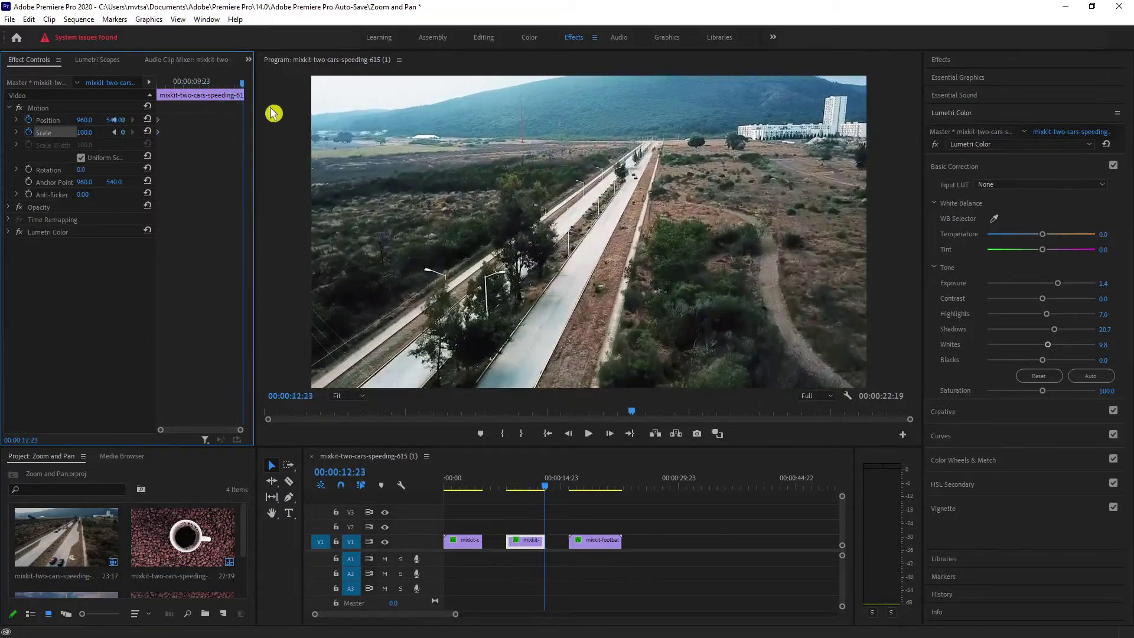
{"action": "mouse_move", "coordinate": [84, 132]}
{"action": "left_mouse_down"}
{"action": "mouse_move", "coordinate": [124, 132]}
{"action": "mouse_move", "coordinate": [71, 121]}
{"action": "mouse_move", "coordinate": [121, 120]}
{"action": "mouse_move", "coordinate": [99, 132]}
{"action": "mouse_move", "coordinate": [74, 121]}
{"action": "mouse_move", "coordinate": [93, 121]}
{"action": "left_mouse_up"}
{"action": "left_click_drag", "start_coordinate": [551, 480], "coordinate": [508, 490]}
{"action": "key", "text": "space"}
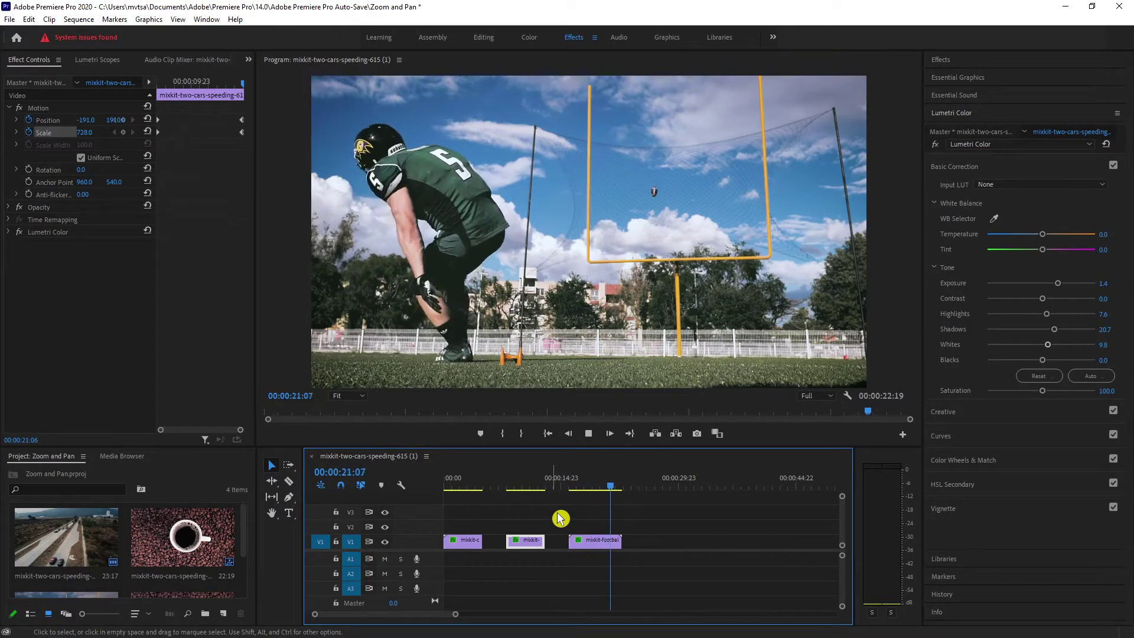
Jump to the football clip and play to the kick at 00:00:17:11
{"action": "key", "text": "Up"}
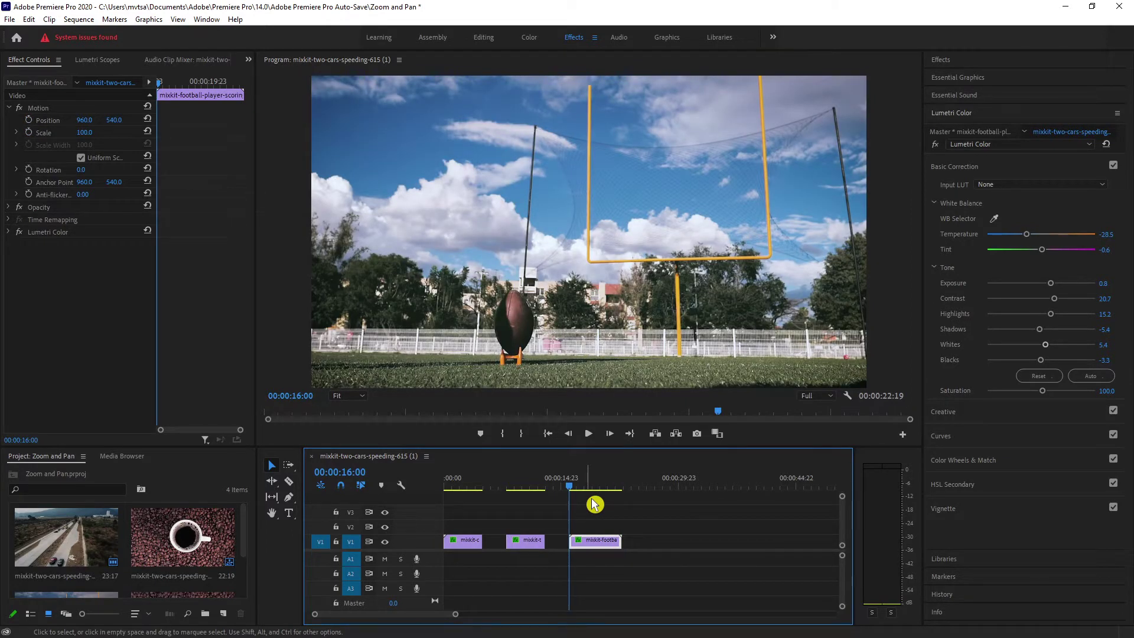
{"action": "key", "text": "space"}
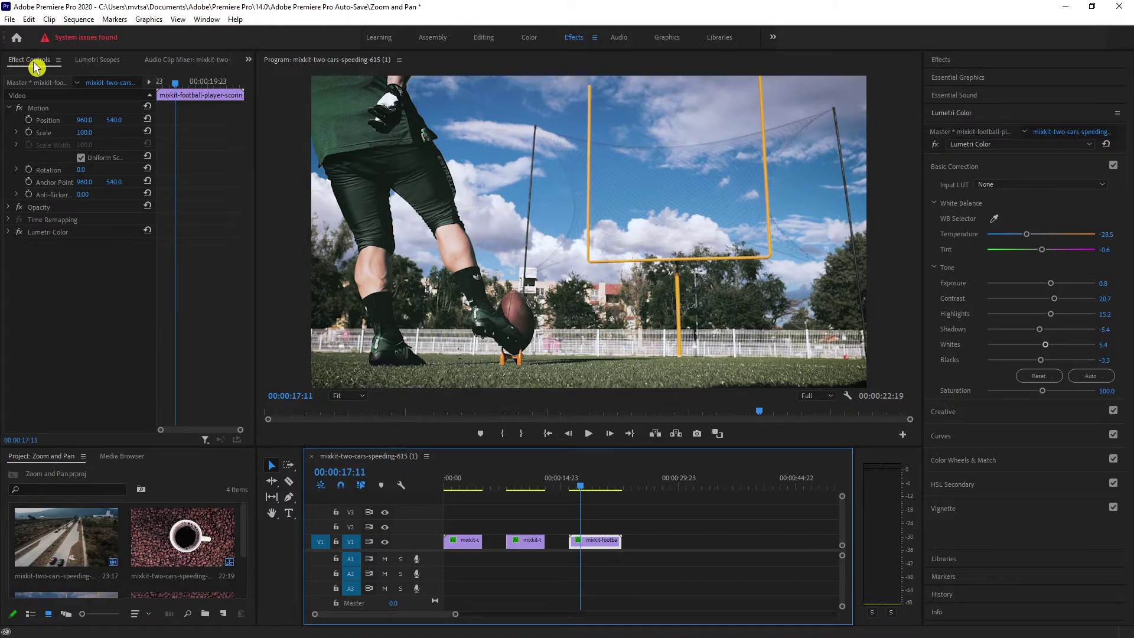
Keyframe Position 960.0, 540.0 and Scale 100.0 at the kick, then step back two frames
{"action": "left_click", "coordinate": [30, 120]}
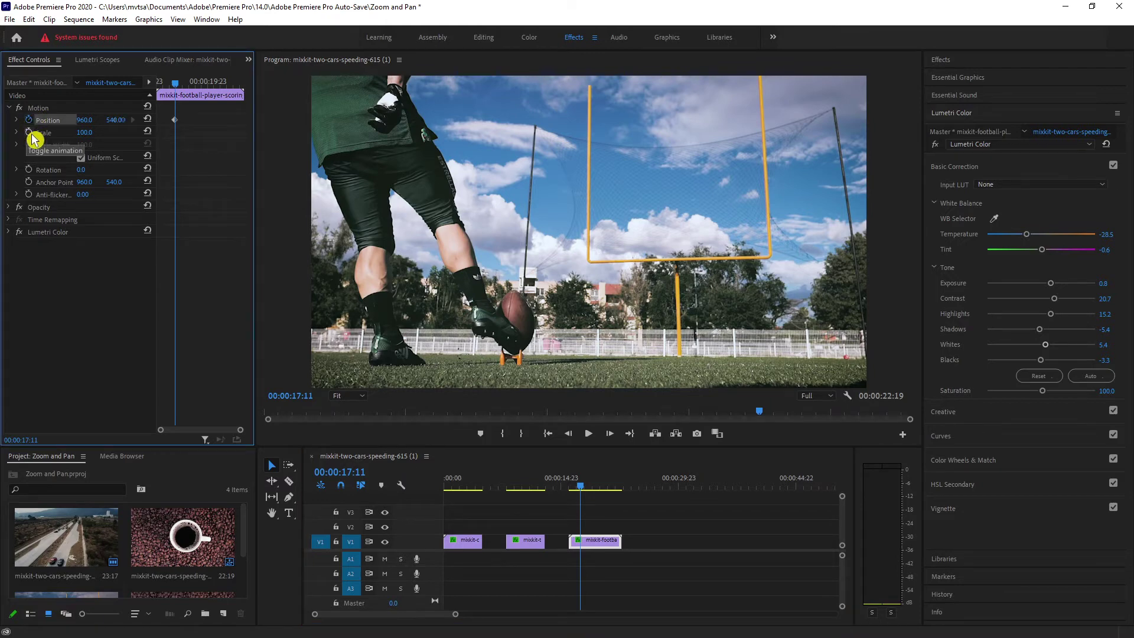
{"action": "left_click", "coordinate": [30, 133]}
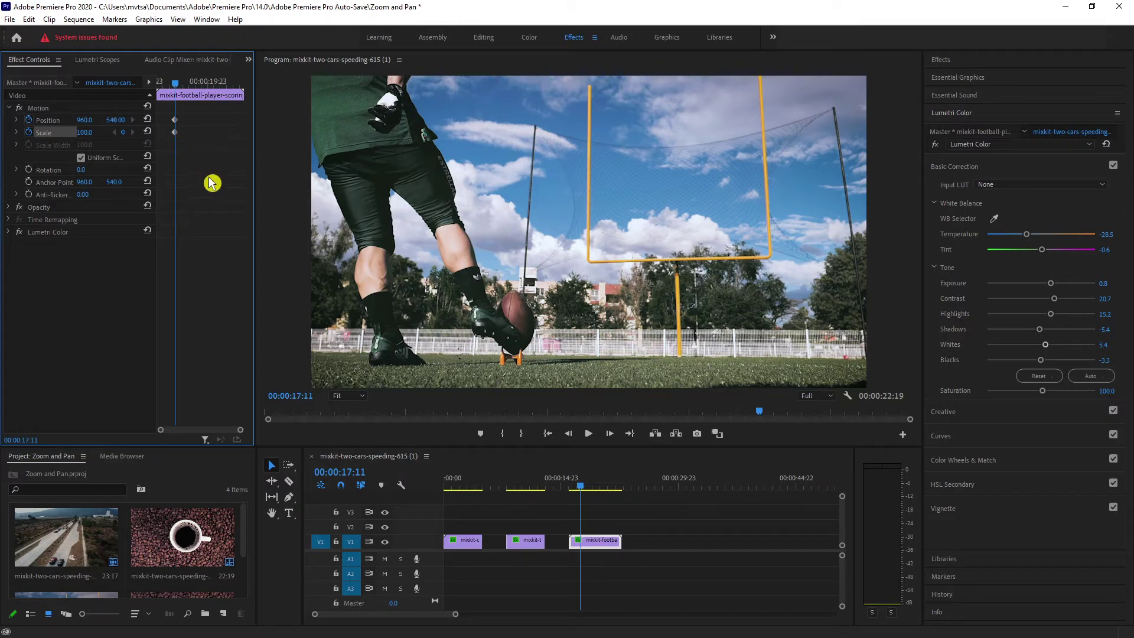
{"action": "key", "text": "space"}
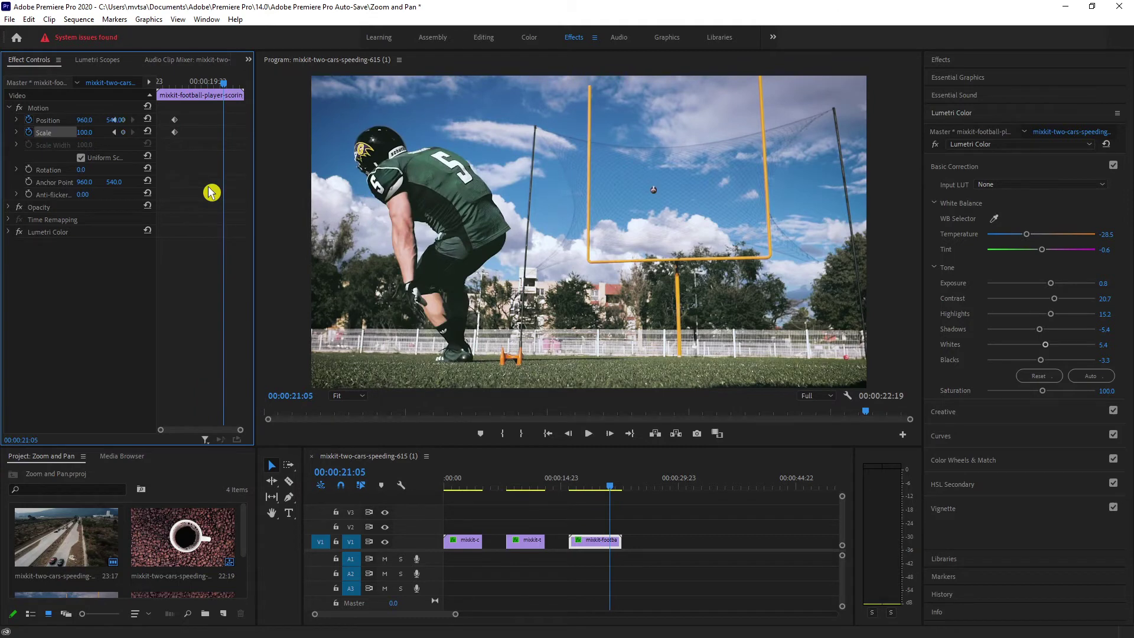
{"action": "key", "text": "Left"}
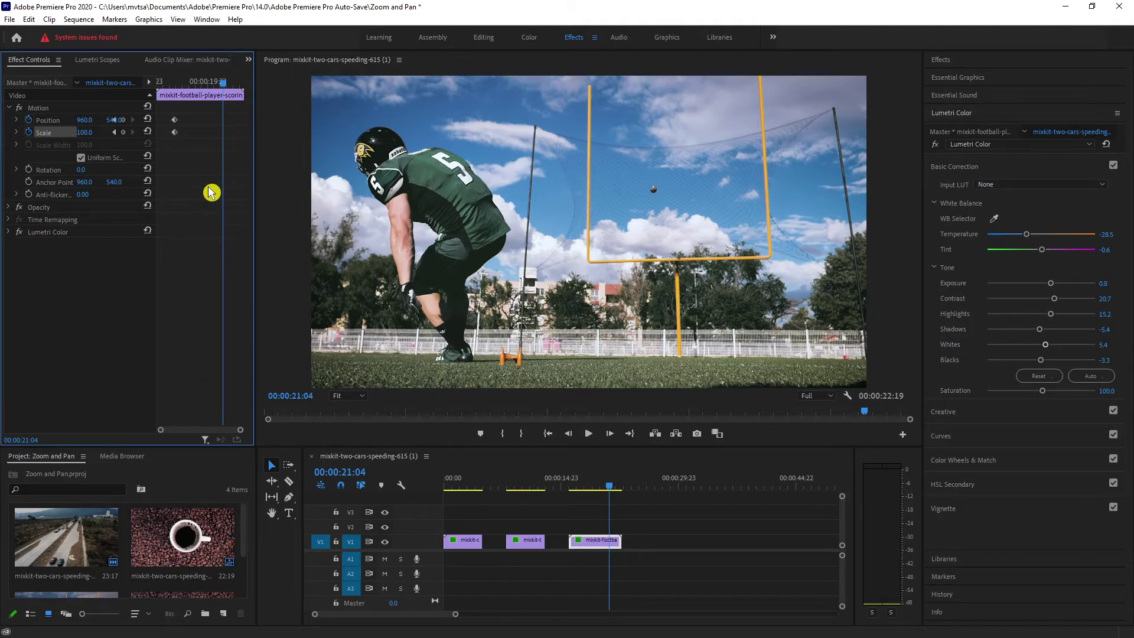
{"action": "key", "text": "Left"}
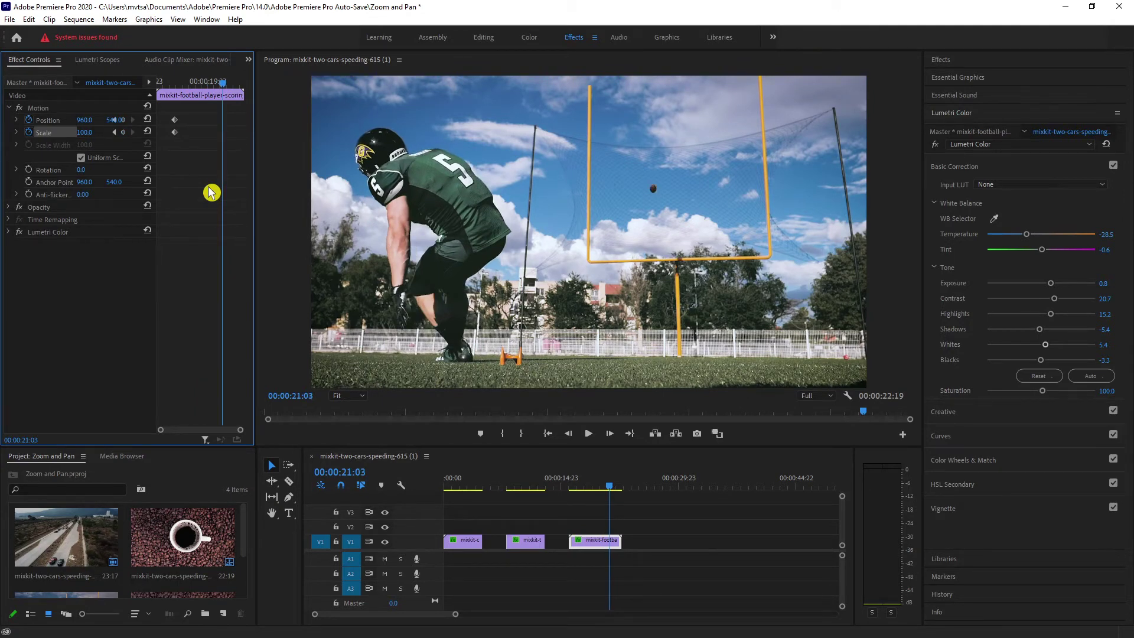
Keyframe Scale 889.0 and Position X -1309.0 at 00:00:22:18 so the frame follows the ball
{"action": "left_click_drag", "start_coordinate": [85, 132], "coordinate": [114, 120]}
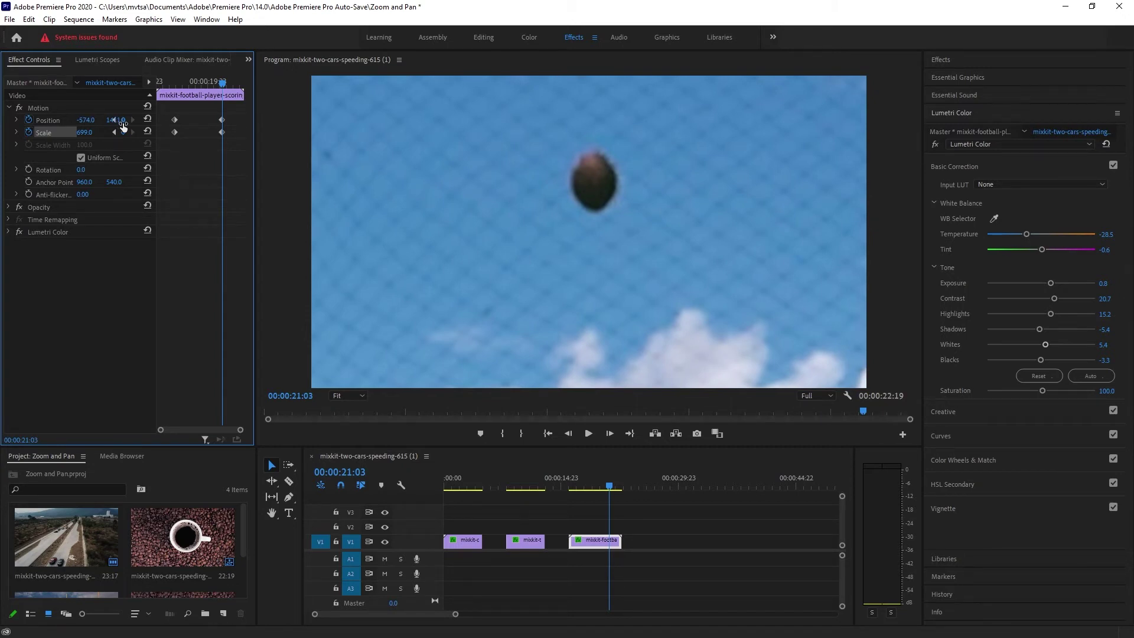
{"action": "key", "text": "space"}
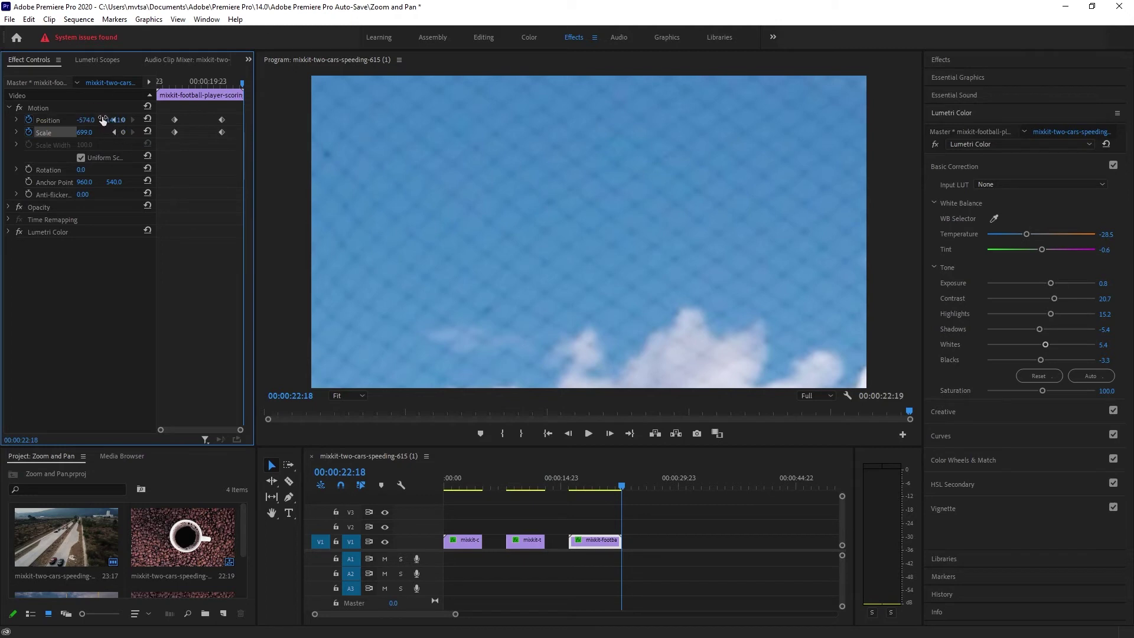
{"action": "left_click_drag", "start_coordinate": [122, 122], "coordinate": [92, 120]}
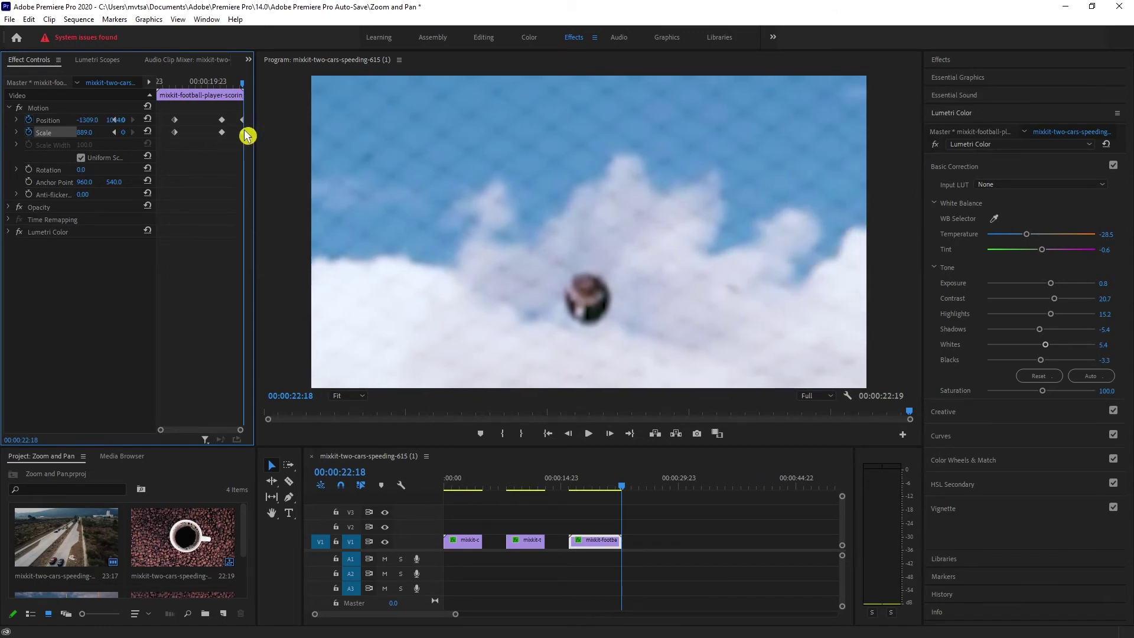
{"action": "left_click", "coordinate": [638, 472]}
{"action": "key", "text": "Up"}
{"action": "key", "text": "space"}
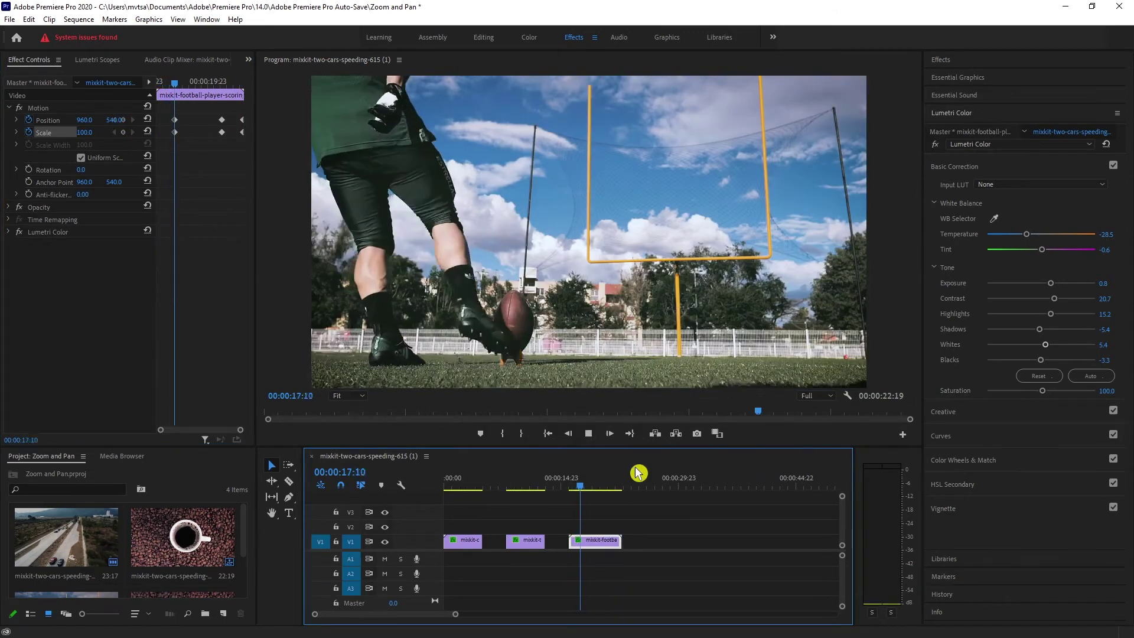